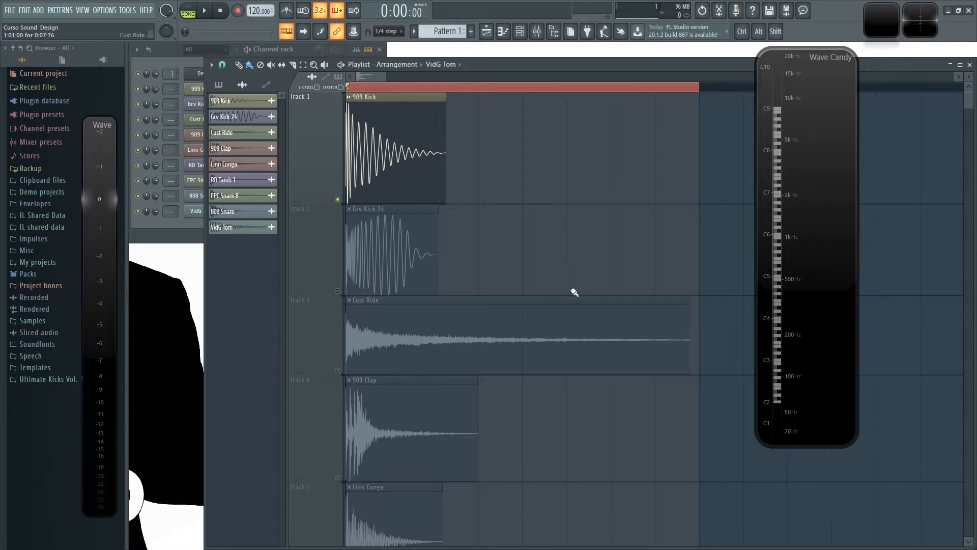
Play the soloed 909 Kick on Track 1 and examine its waveform and frequency spectrum.
scroll(524, 235, down, 5)
scroll(515, 226, up, 5)
key(space)
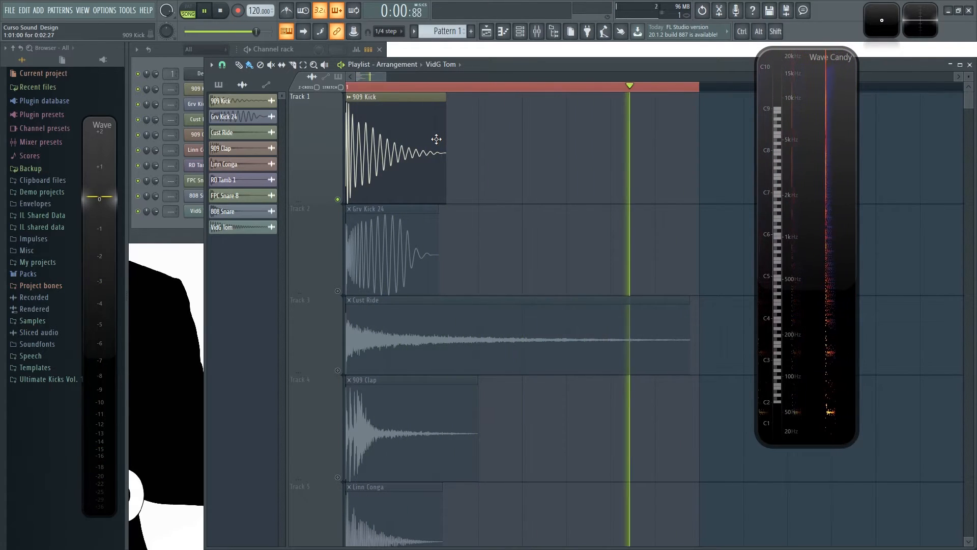
key(space)
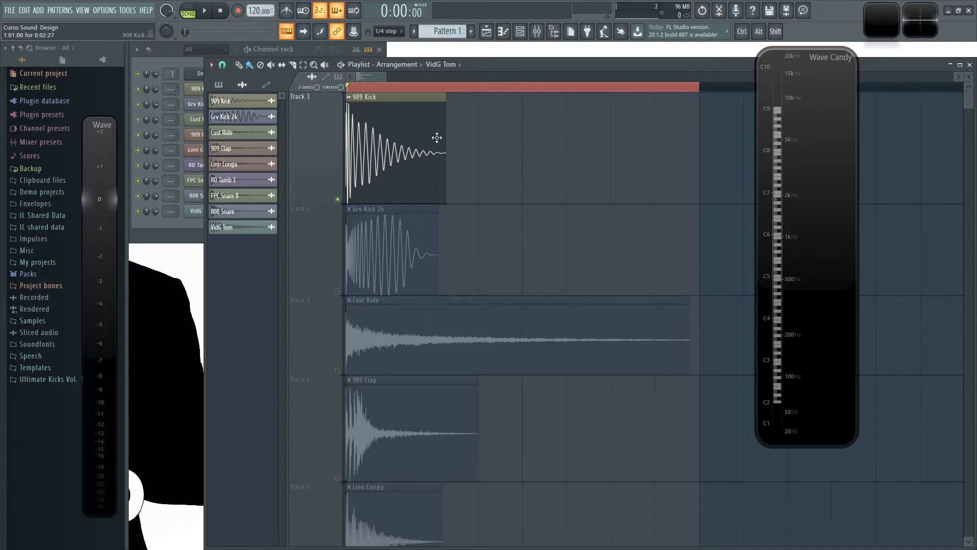
scroll(436, 138, up, 4)
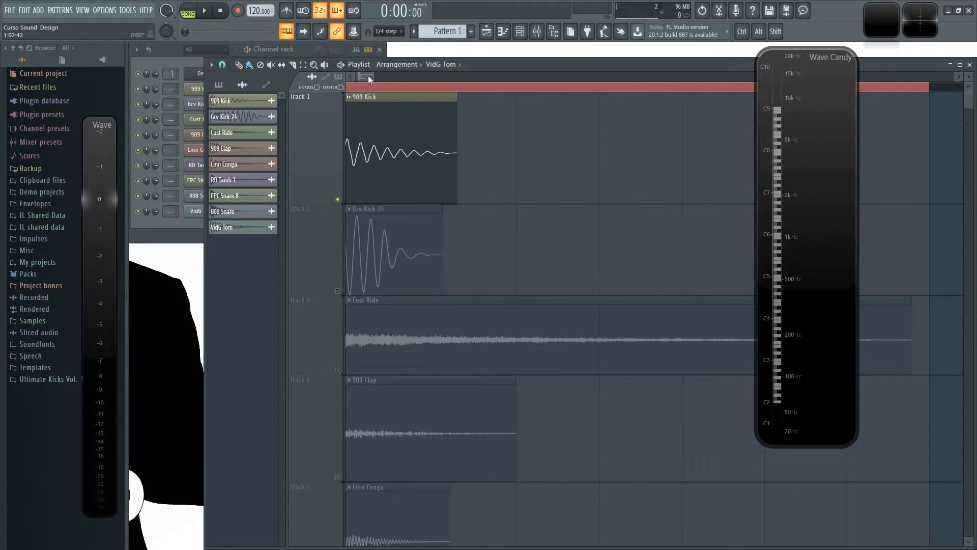
drag(368, 77, 355, 77)
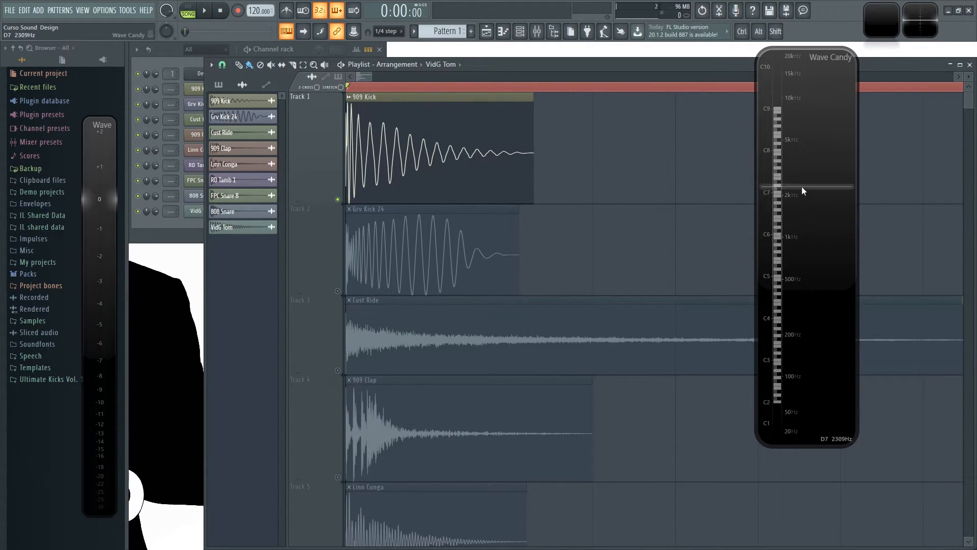
key(space)
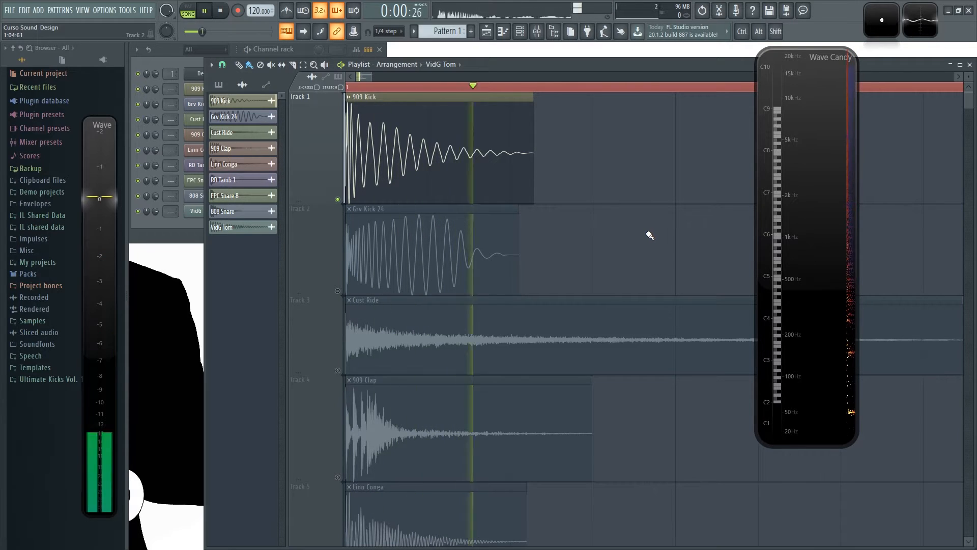
key(space)
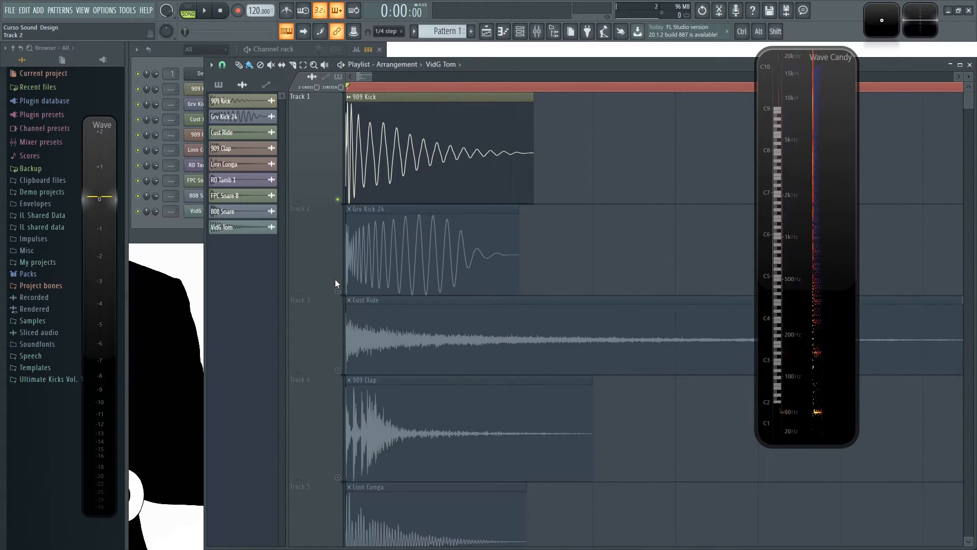
Solo Track 2 and play the Grv Kick 24 clip to examine its waveform and spectrum.
right_click(338, 292)
key(space)
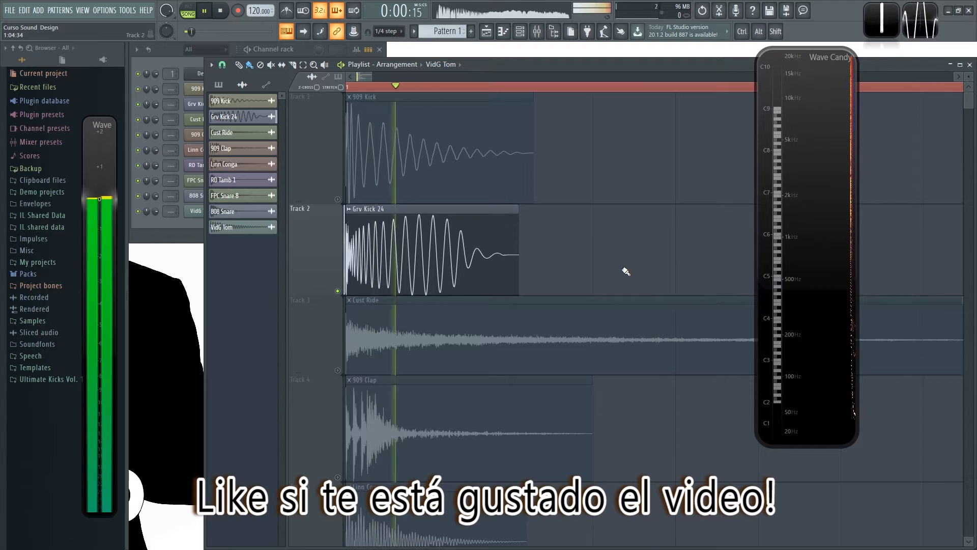
key(space)
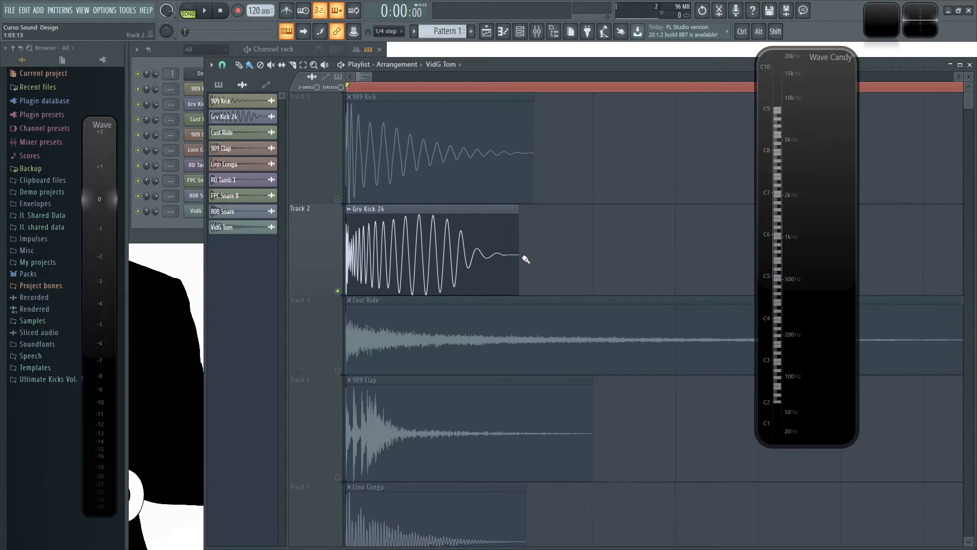
key(space)
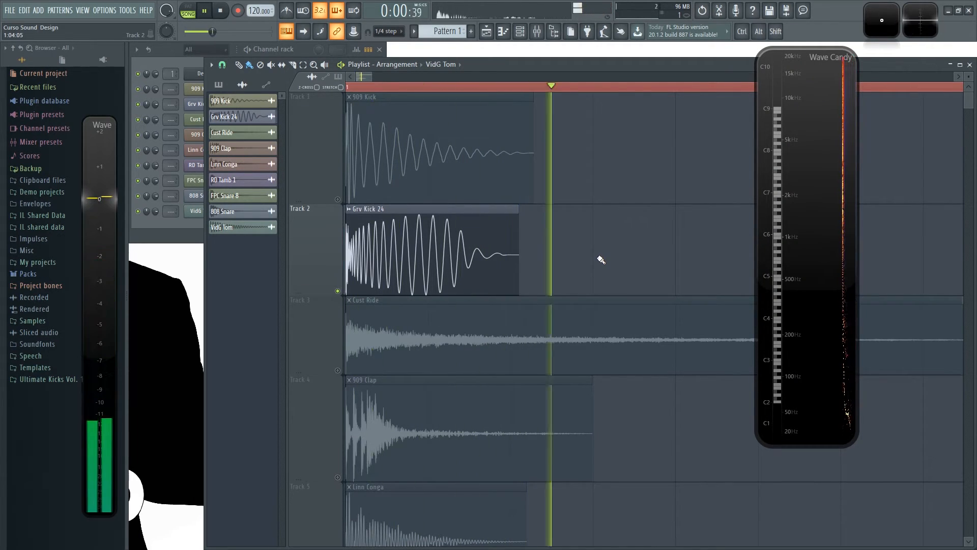
key(space)
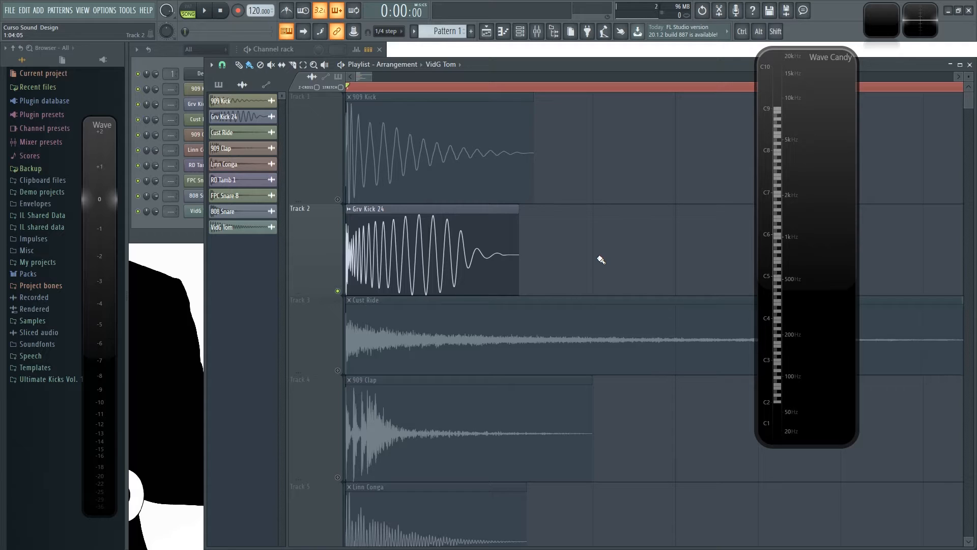
Solo Track 1 and replay the 909 Kick for comparison, and switch the solo back to Grv Kick 24.
click(350, 201)
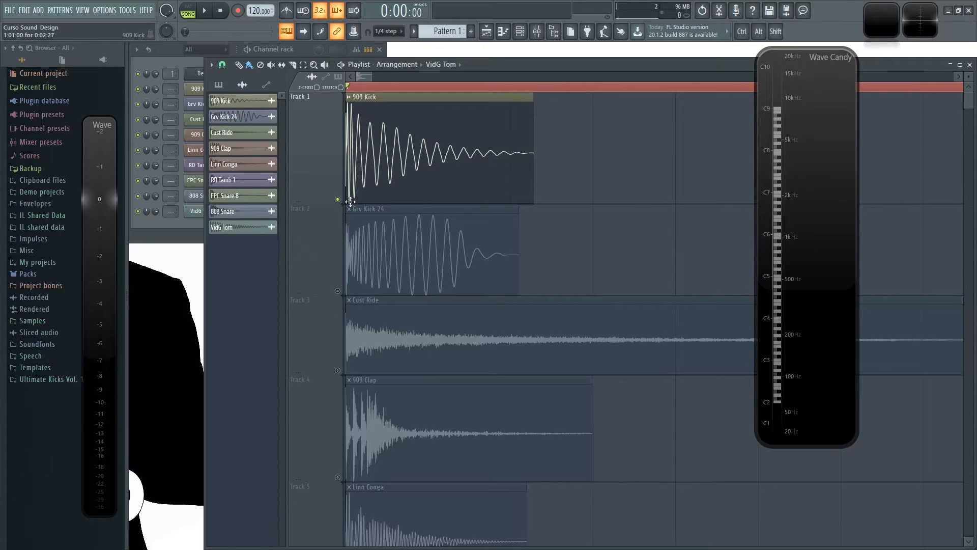
key(space)
key(space)
key(space)
key(space)
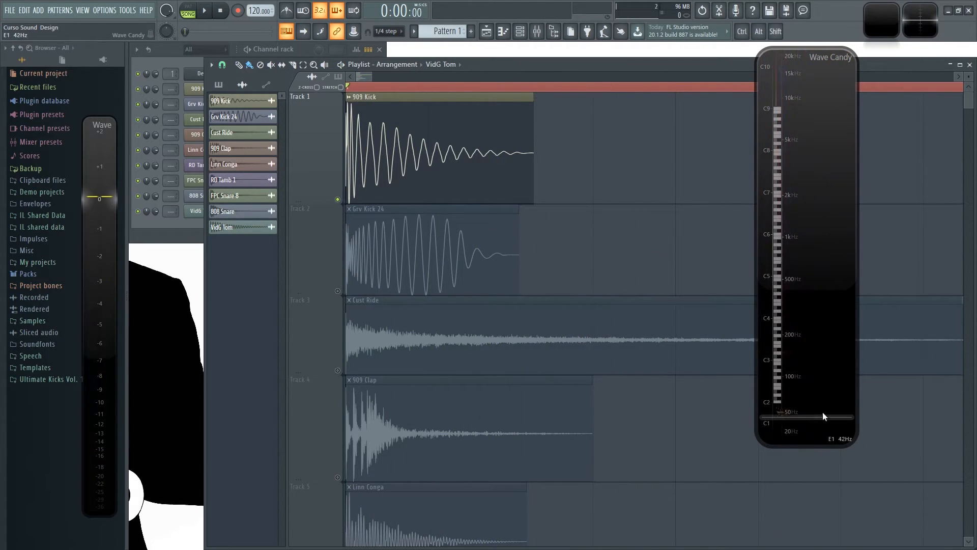
click(344, 290)
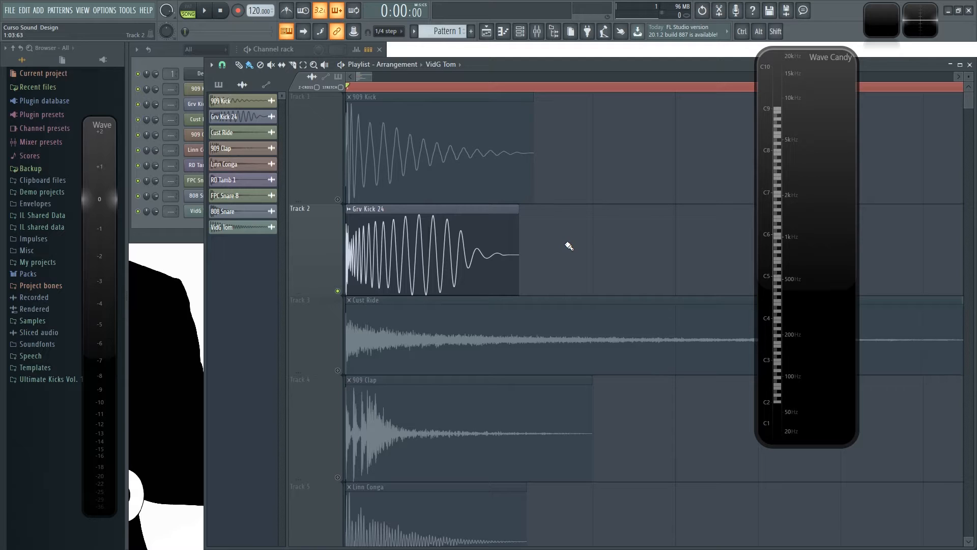
Solo Track 3 and play the Cust Ride clip to examine its high-frequency content in the spectrum.
click(367, 366)
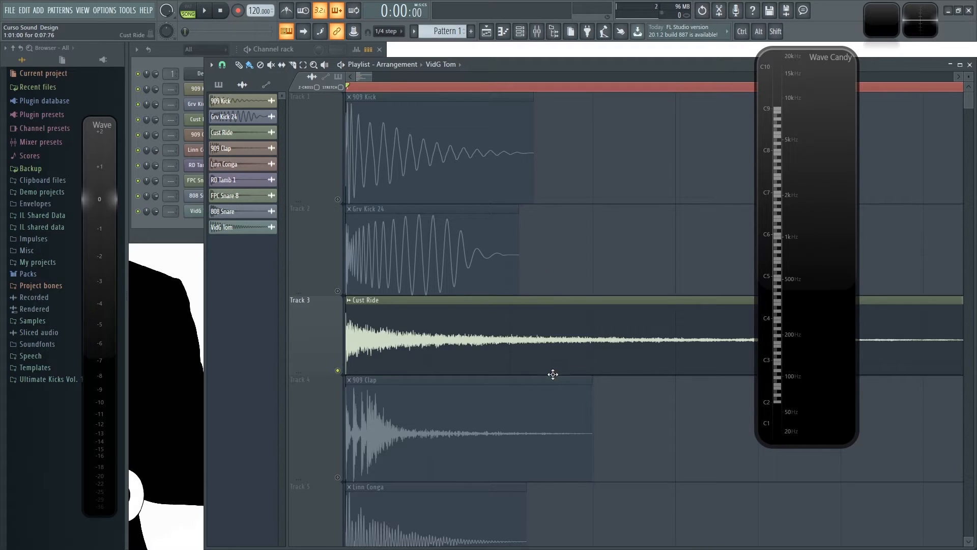
key(space)
key(space)
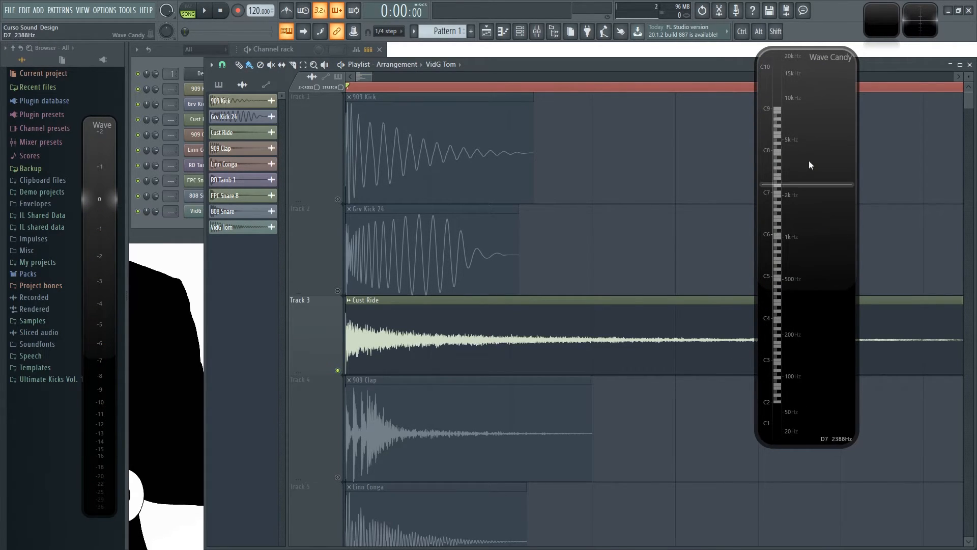
key(space)
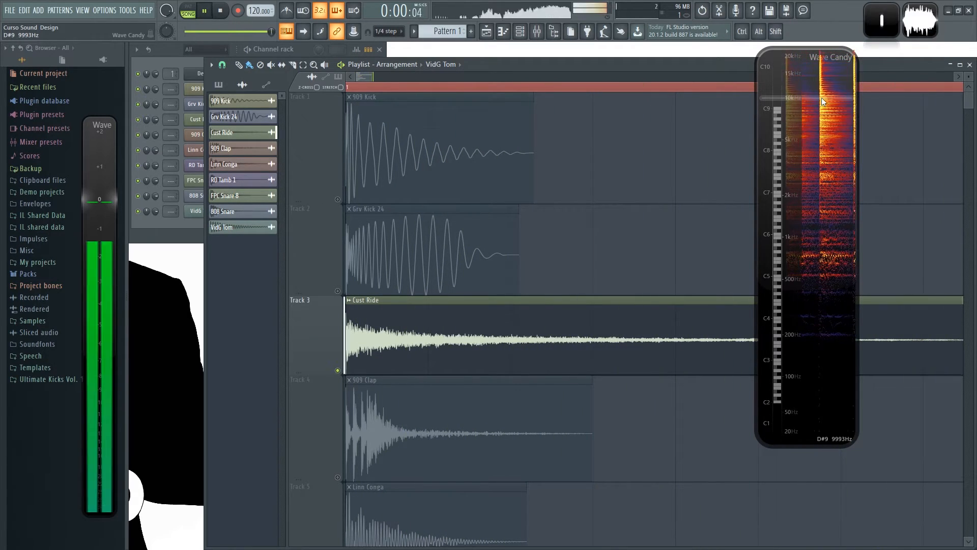
key(space)
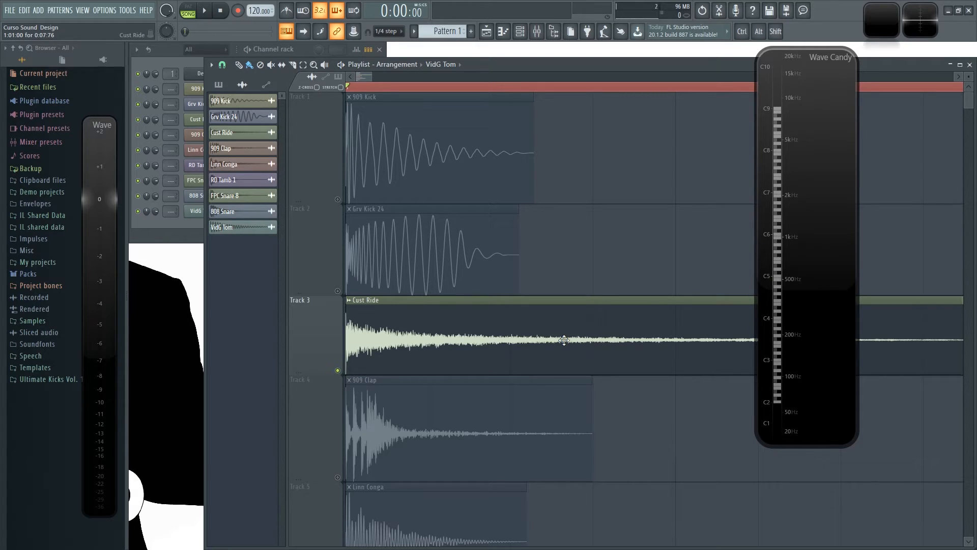
Solo Track 4 and play the 909 Clap clip to examine its spectrum.
scroll(447, 183, down, 2)
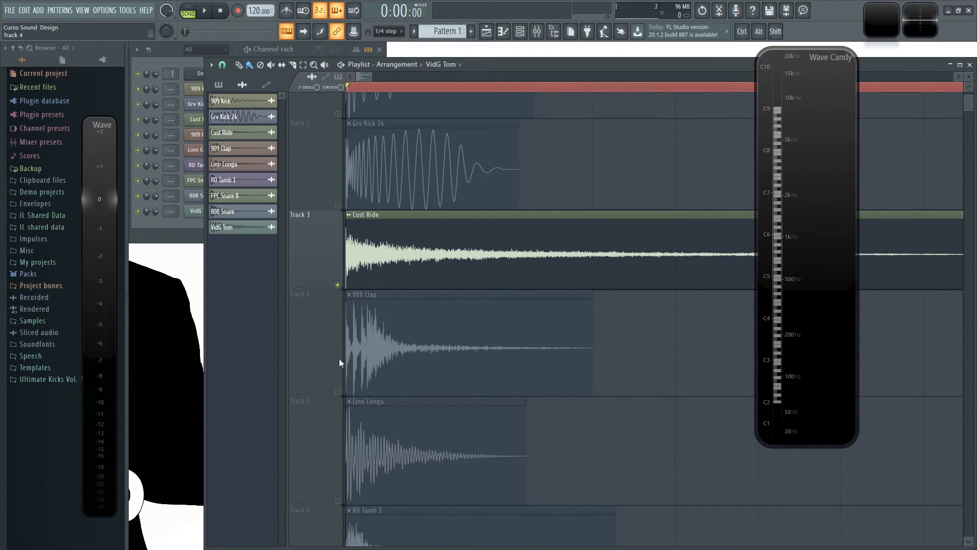
scroll(340, 362, down, 1)
right_click(338, 364)
scroll(452, 319, down, 2)
key(space)
key(space)
Solo Track 5 and play the Linn Conga clip to examine its fundamental frequency.
scroll(343, 385, down, 1)
right_click(337, 386)
key(space)
key(space)
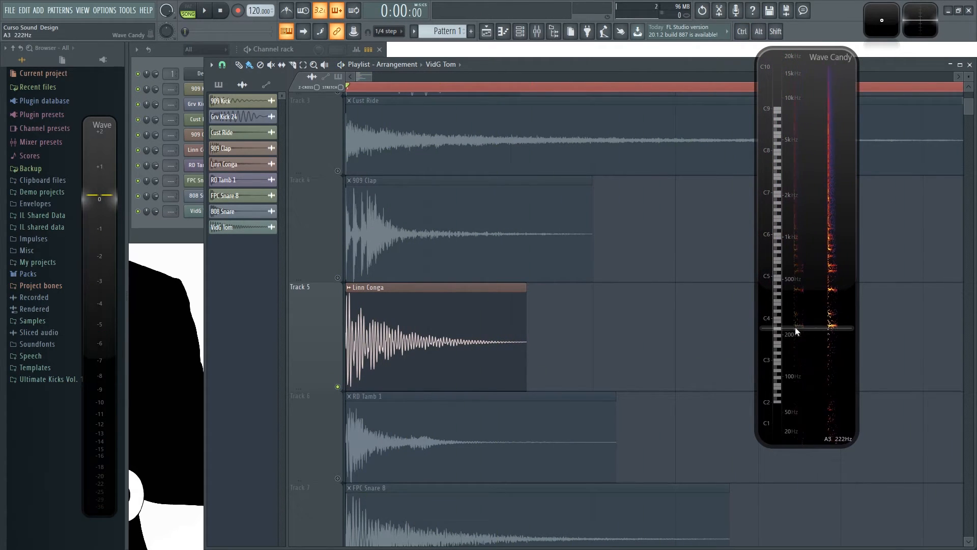
Solo Track 6 and play the RD Tamb 1 clip to examine its high-frequency content.
scroll(371, 371, down, 5)
ctrl+click(338, 335)
key(space)
key(space)
mouse_move(824, 129)
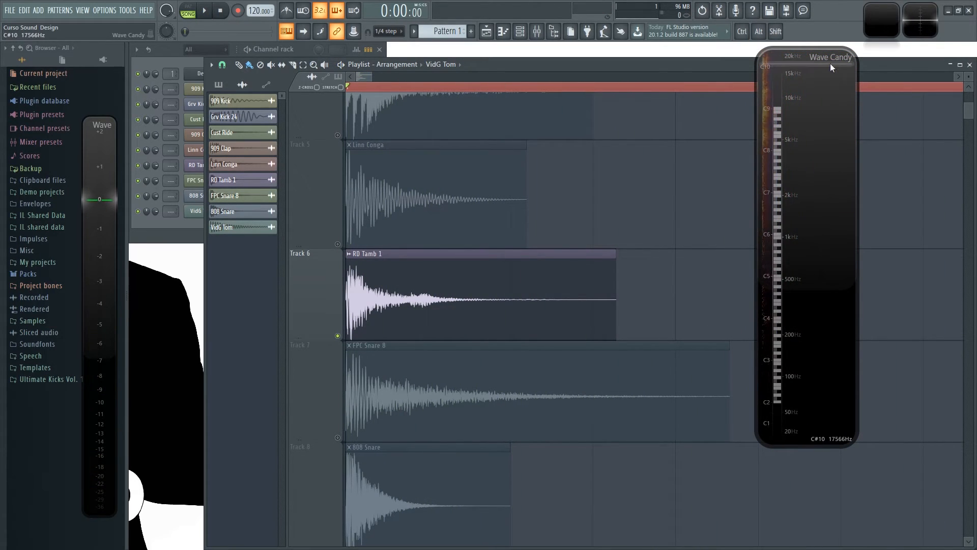
Solo Track 7 and play the FPC Snare 8 clip to examine its spectrum.
scroll(332, 355, down, 3)
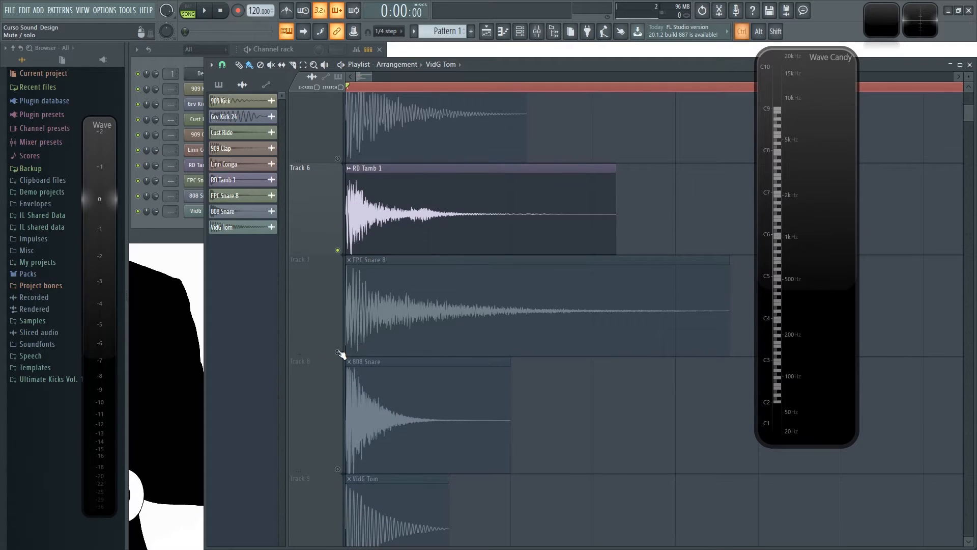
ctrl+click(338, 352)
key(space)
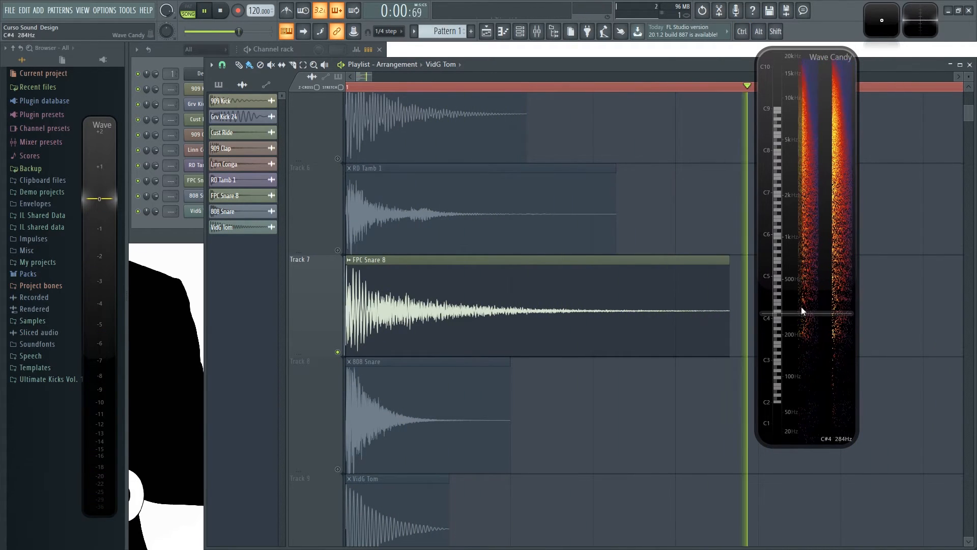
key(space)
Solo Track 8 and play the 808 Snare clip to examine its waveform and spectrum.
scroll(676, 403, down, 1)
scroll(360, 371, down, 1)
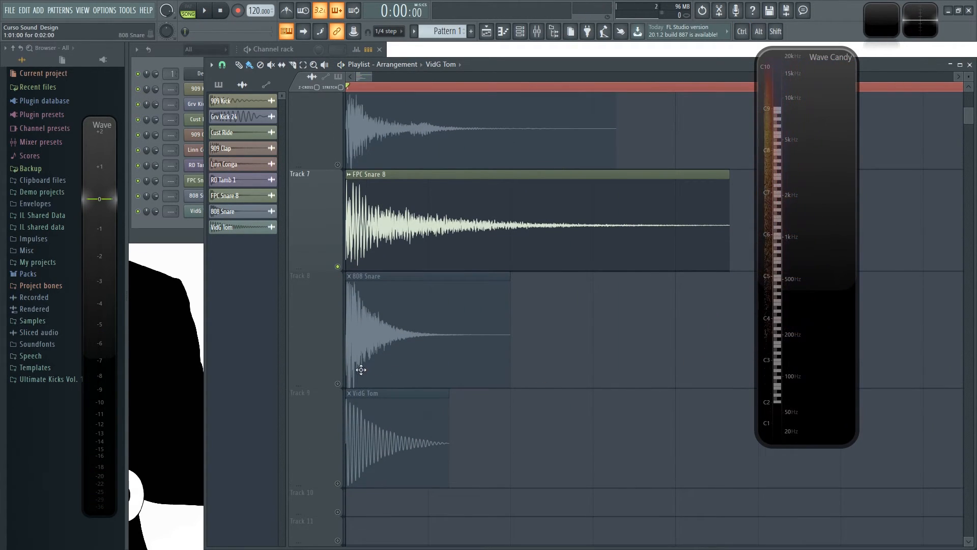
right_click(338, 383)
key(space)
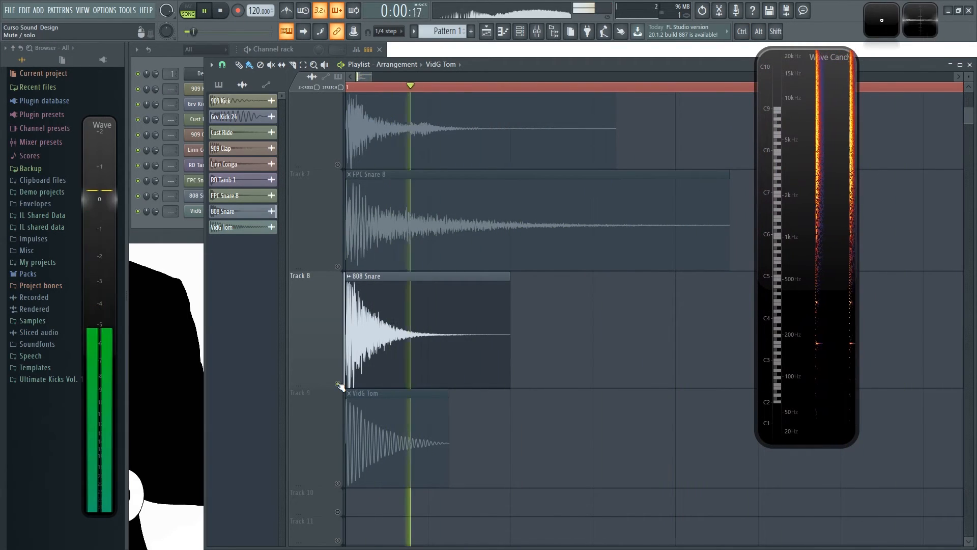
key(space)
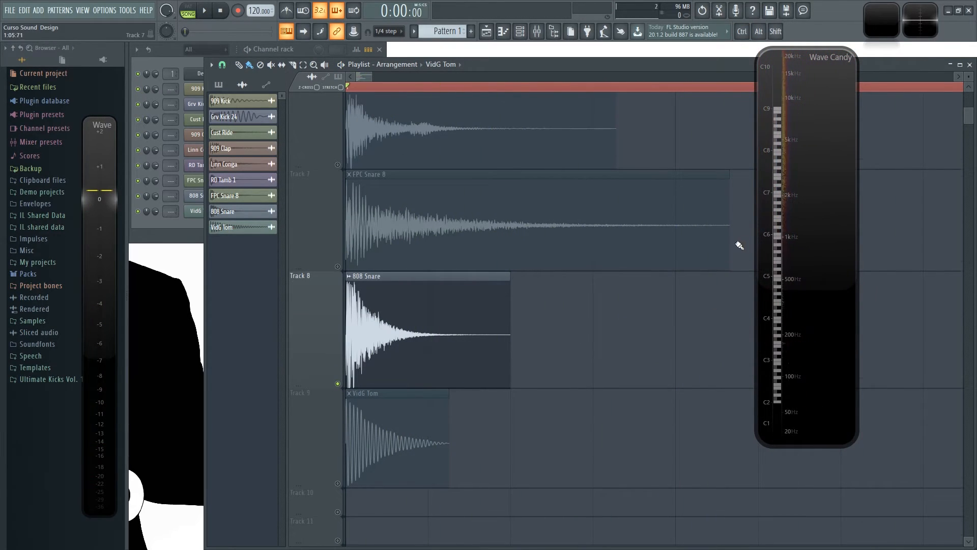
Solo Track 9 and play the VidG Tom clip to examine its waveform and spectrum.
scroll(337, 397, down, 2)
right_click(338, 397)
key(space)
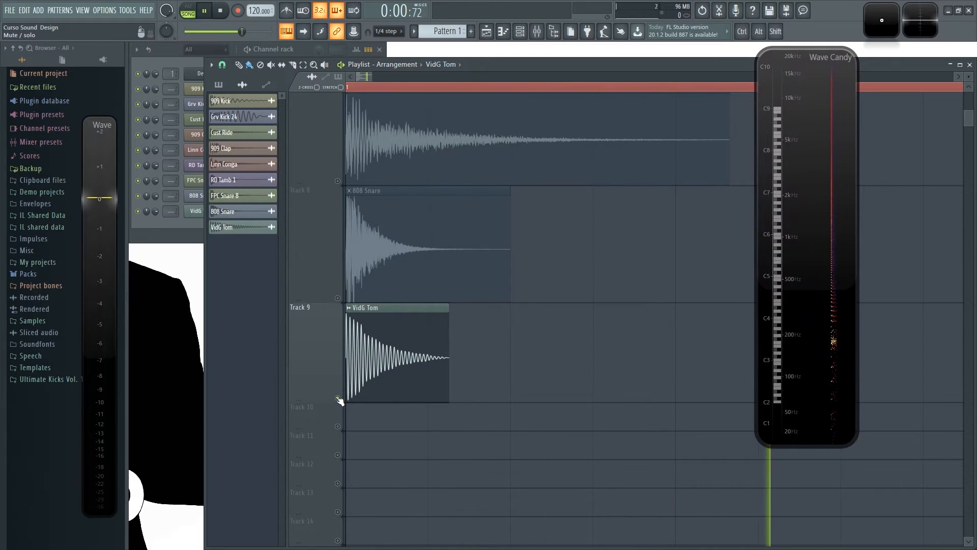
key(space)
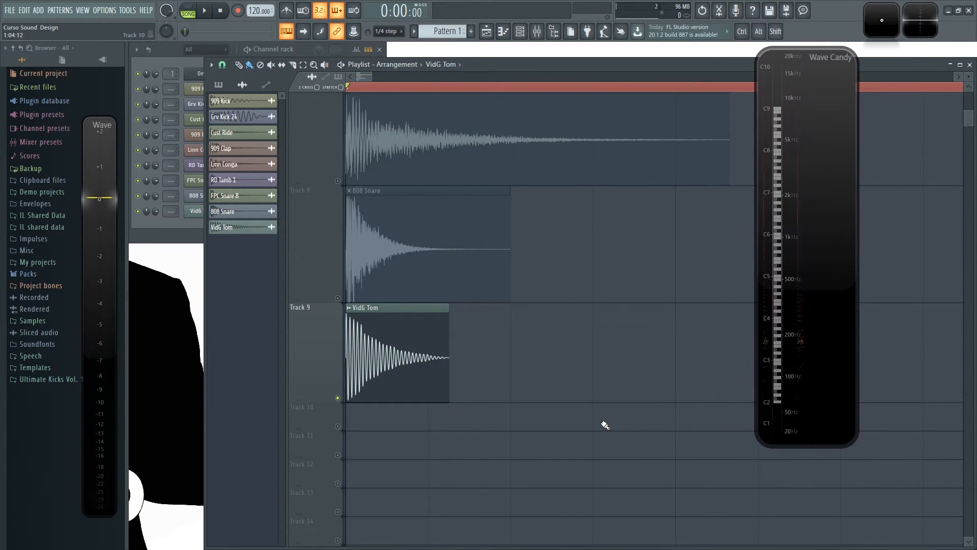
Bring the channel rack forward and open the Default channel's synth at operator 1's volume envelope.
scroll(604, 425, up, 10)
scroll(415, 216, up, 4)
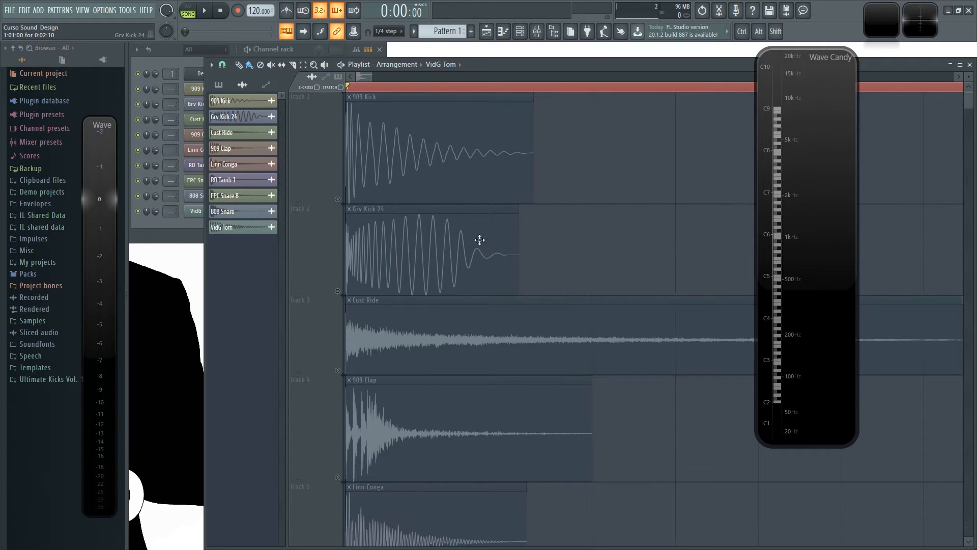
scroll(466, 330, down, 4)
scroll(461, 319, up, 4)
click(167, 48)
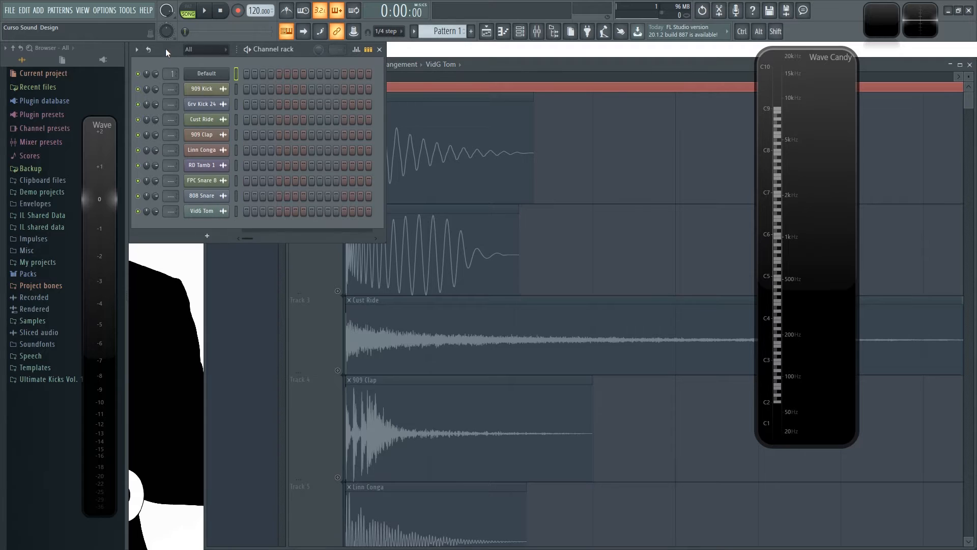
click(206, 73)
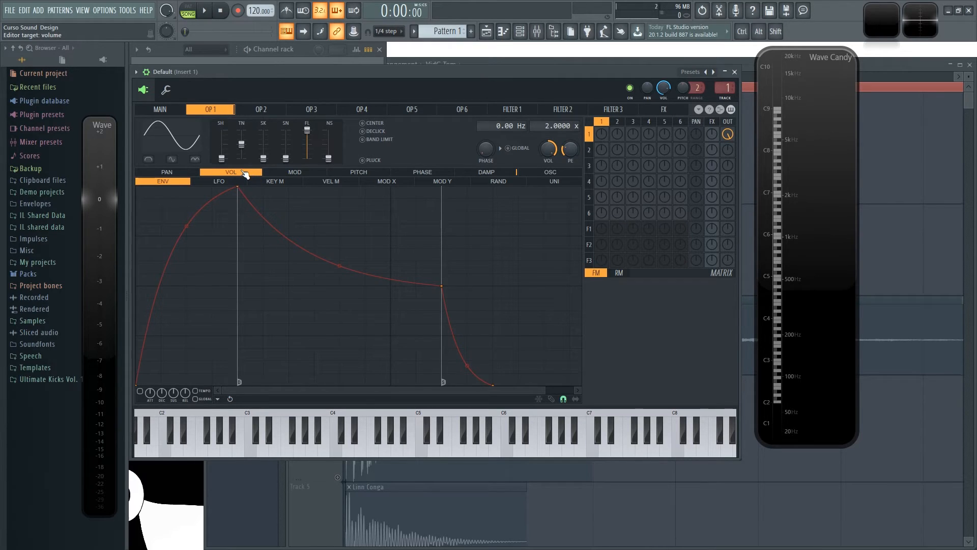
Enable operator 1's volume envelope and audition a note before and after to compare the sound.
key(q)
key(q)
click(140, 391)
key(q)
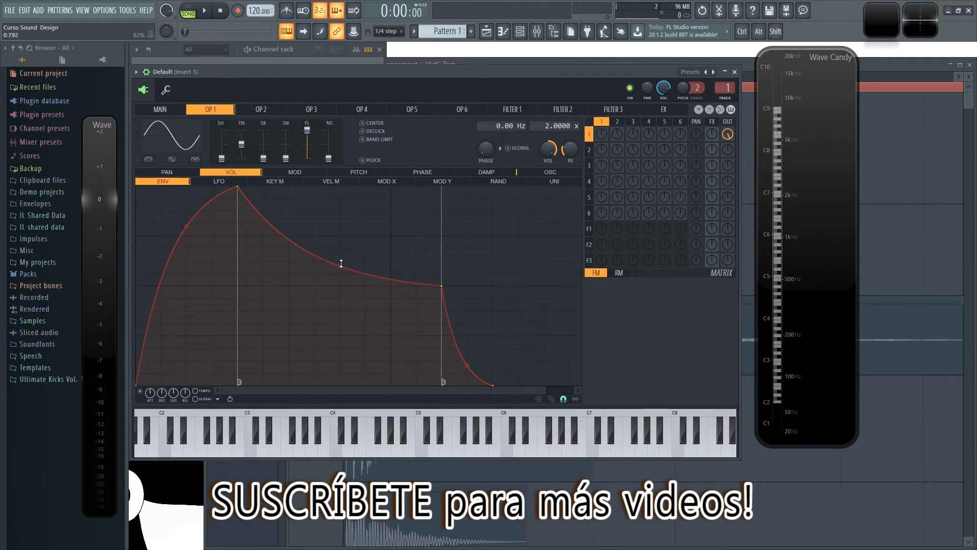
key(q)
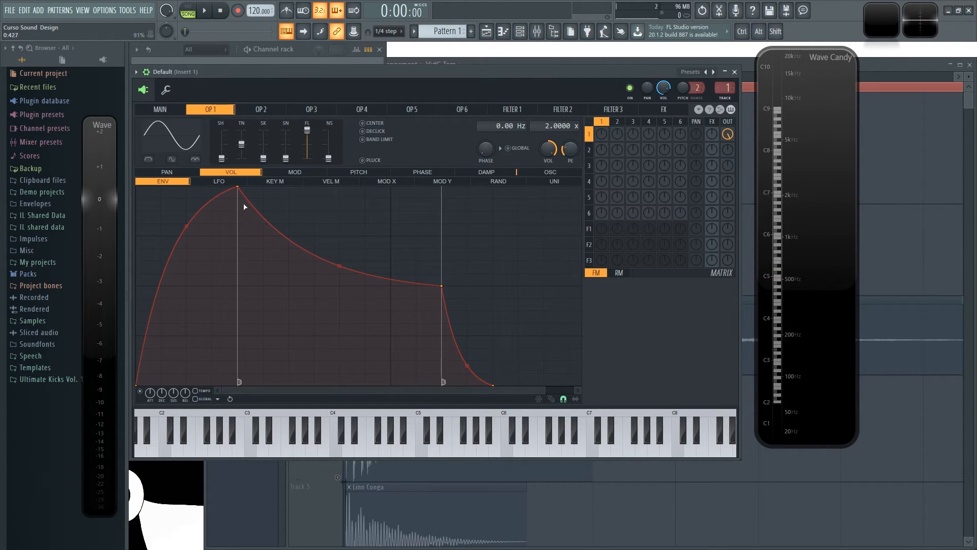
Reshape operator 1's volume envelope with an instant attack and a short decay to zero sustain, and audition it.
drag(238, 190, 137, 186)
key(z)
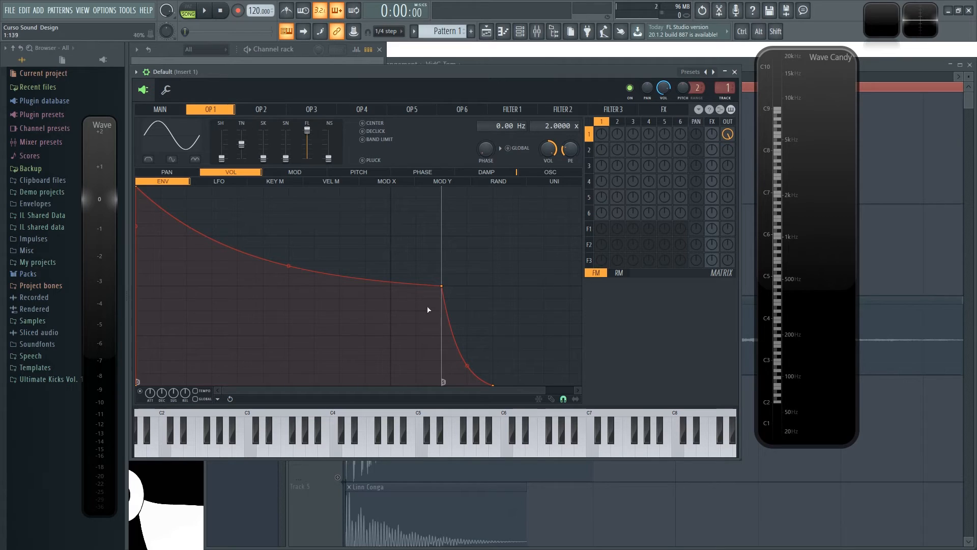
drag(439, 290, 283, 416)
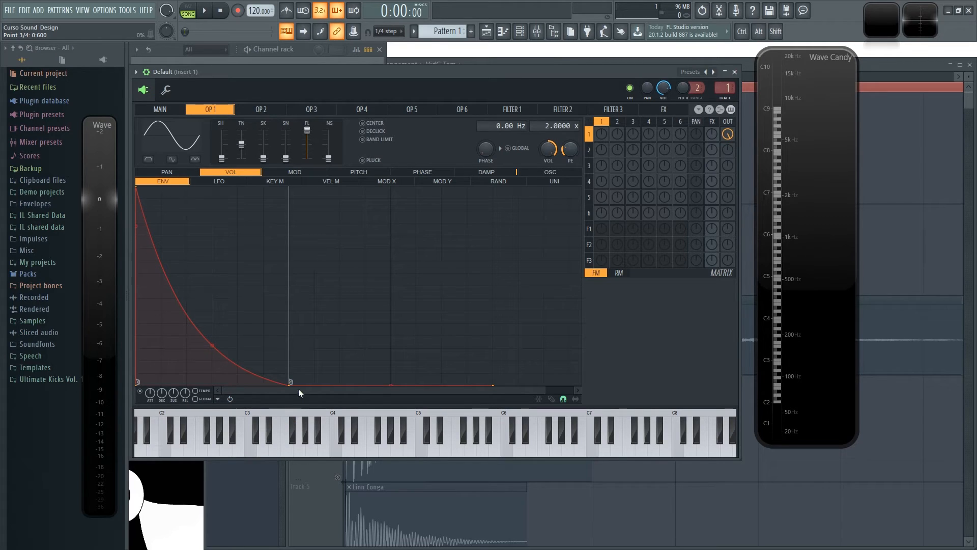
key(q)
key(q)
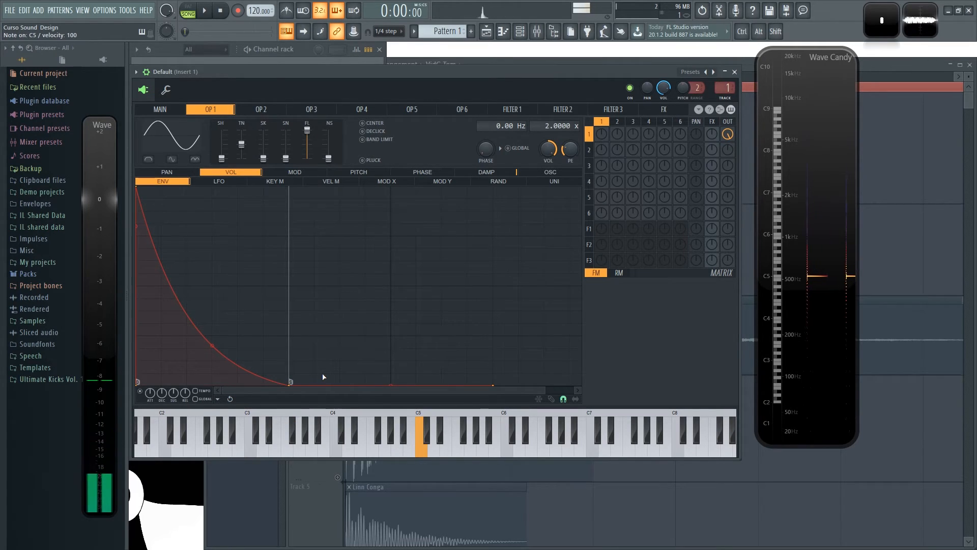
Shorten the decay of operator 1's volume envelope with a much steeper curve, and audition it at C5.
drag(215, 346, 238, 386)
key(q)
key(q)
key(q)
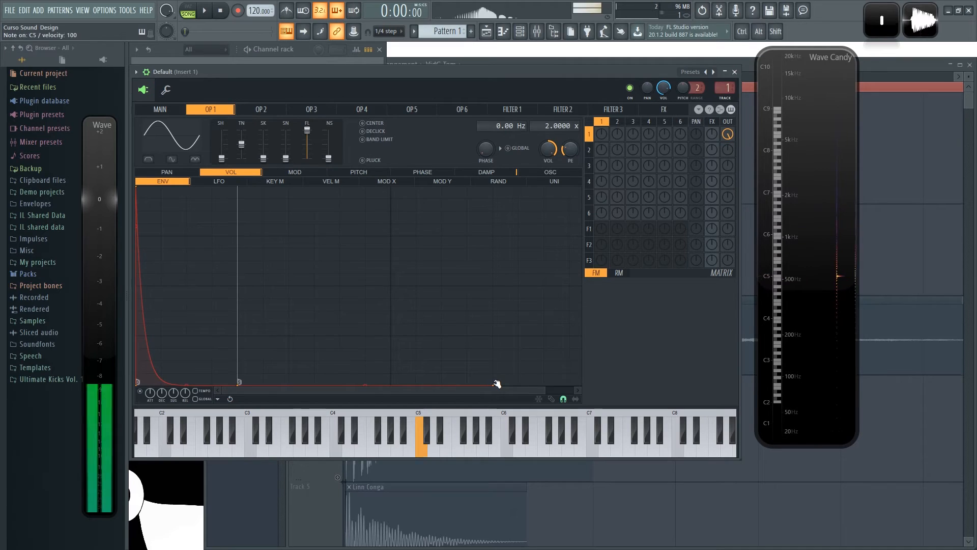
Shorten the release of operator 1's volume envelope and audition C5 repeatedly to hear the percussive hit.
drag(496, 384, 381, 392)
key(q)
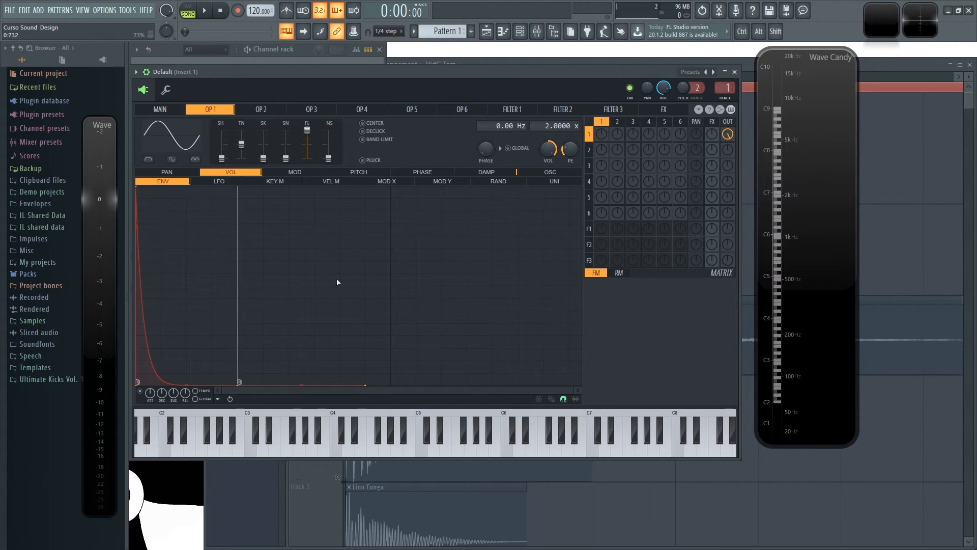
key(q)
key(q)
key(q)
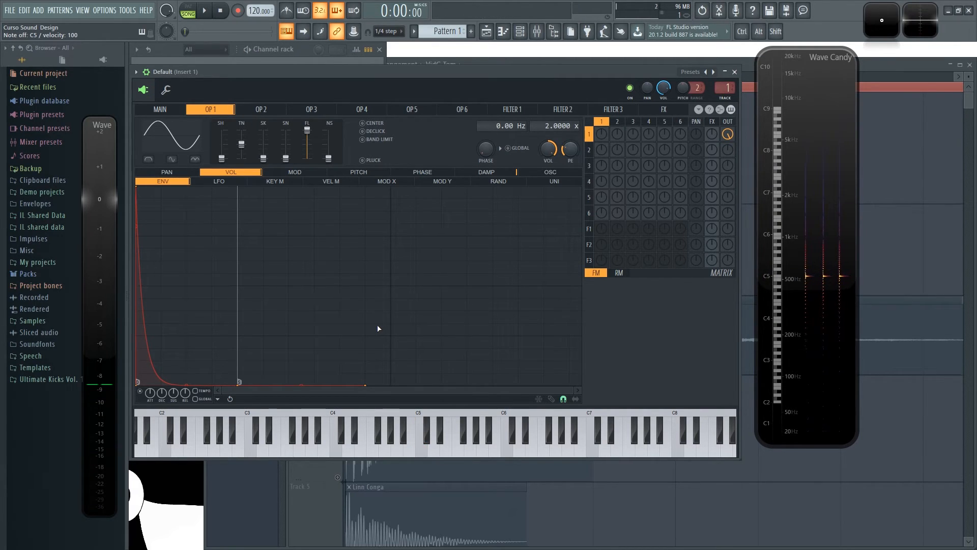
key(q)
key(q)
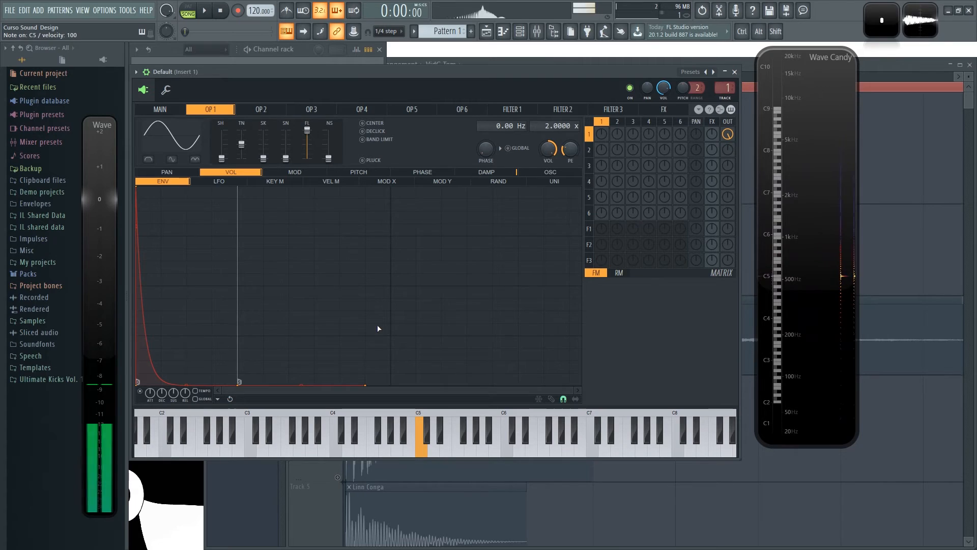
key(q)
key(q)
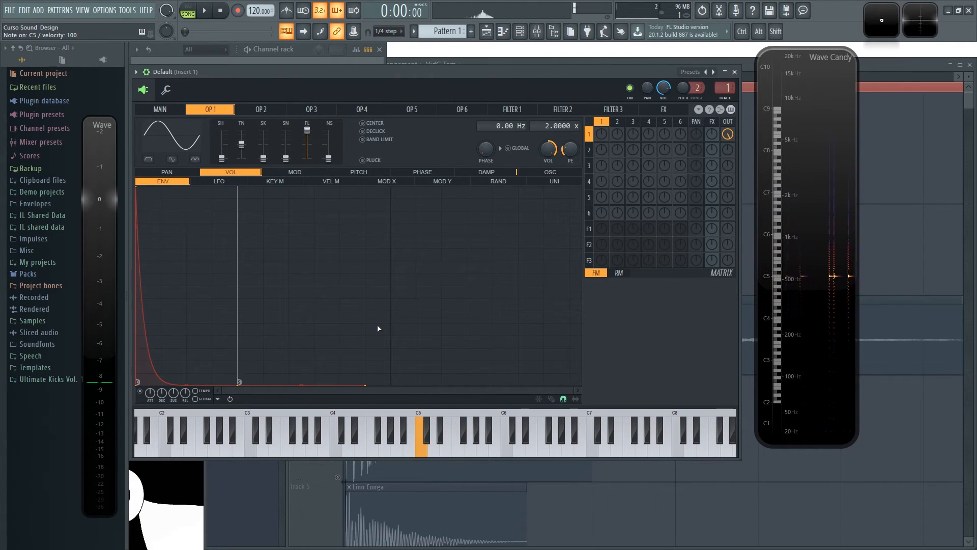
key(q)
key(q)
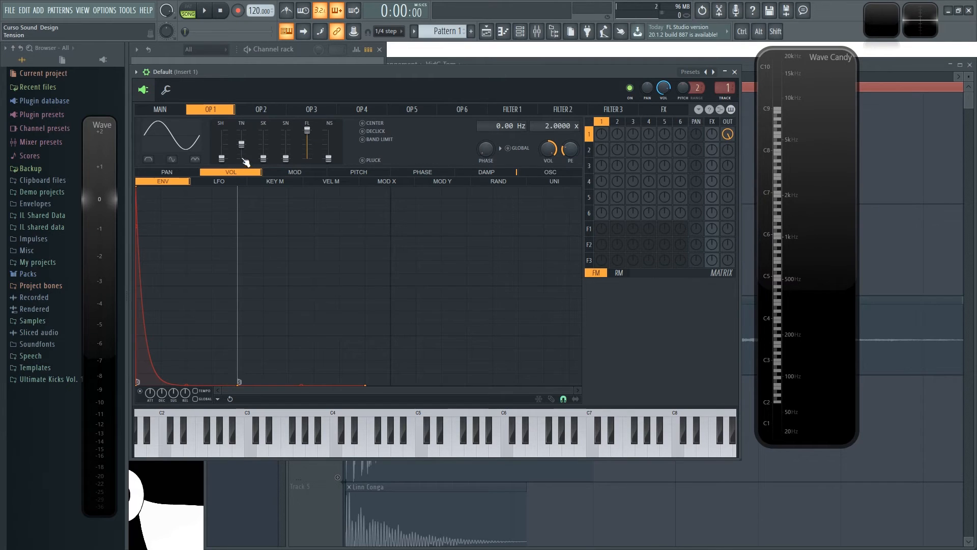
Try raised noise and shape levels on operator 1 while auditioning, and return both to zero for a plain sine.
drag(328, 159, 331, 134)
key(q)
drag(222, 158, 222, 131)
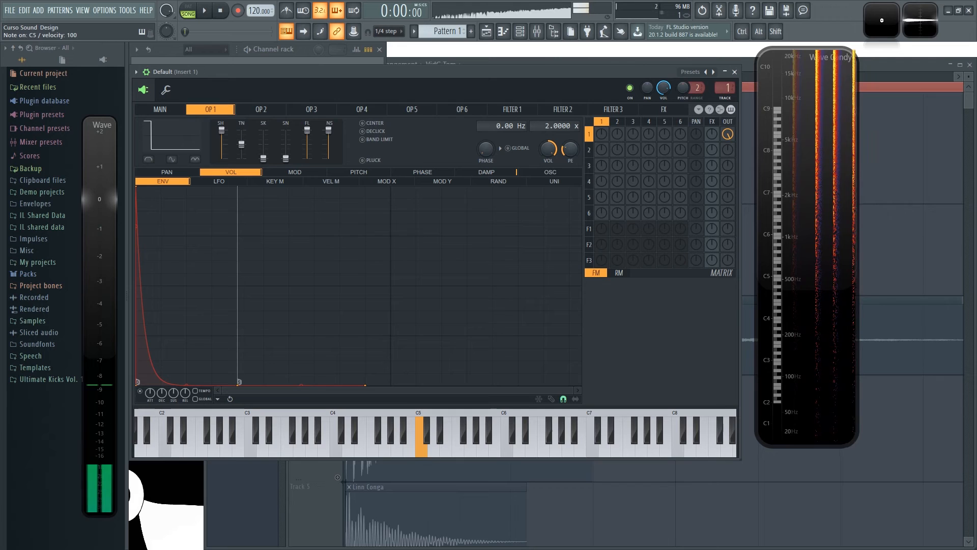
mouse_move(333, 131)
mouse_down()
mouse_move(333, 162)
mouse_move(329, 141)
mouse_up()
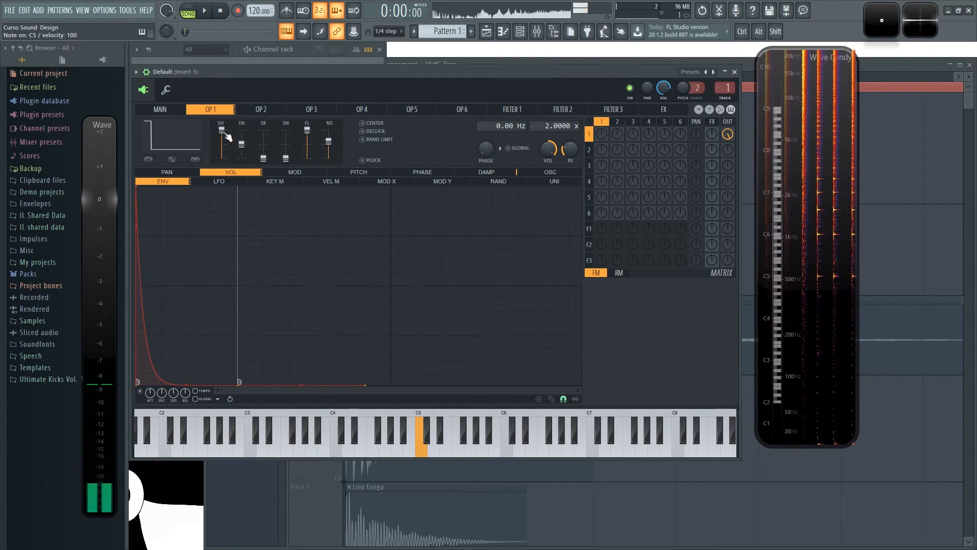
drag(222, 130, 228, 163)
drag(328, 141, 328, 158)
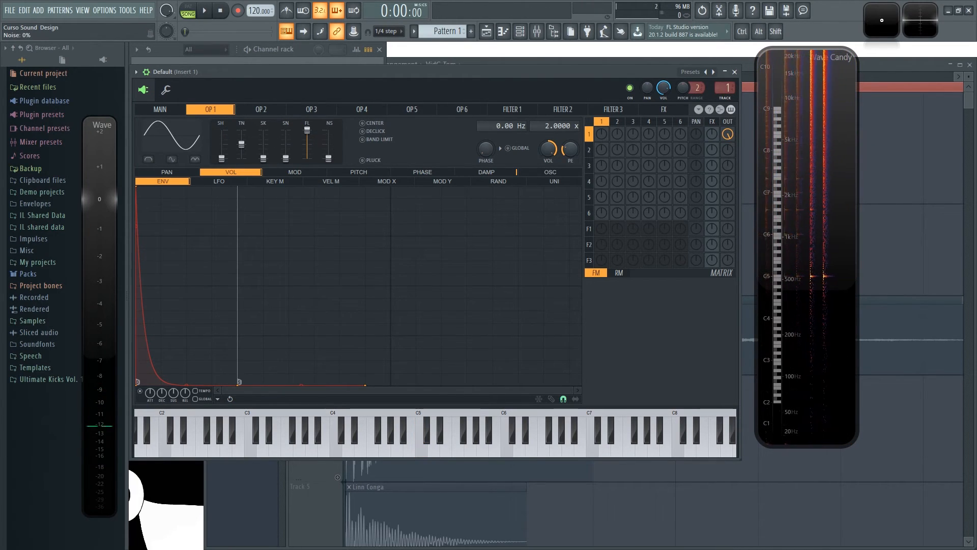
Audition the short sine hit on operator 1 and close the synth window.
key(q)
key(q)
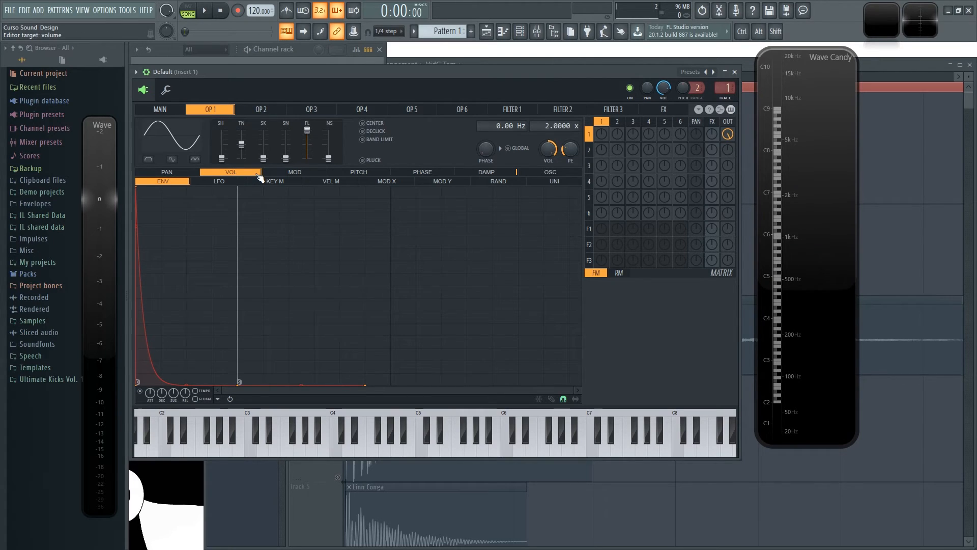
key(q)
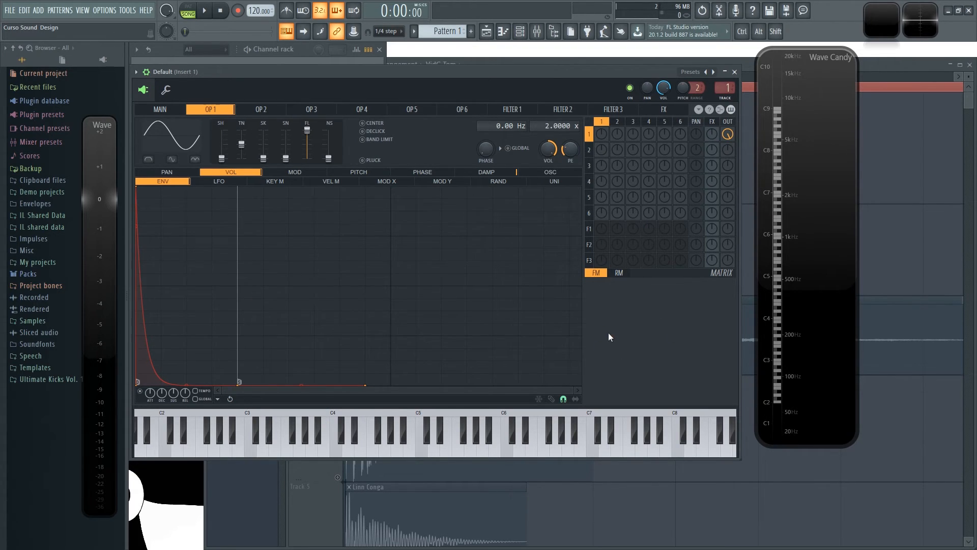
key(z)
click(736, 71)
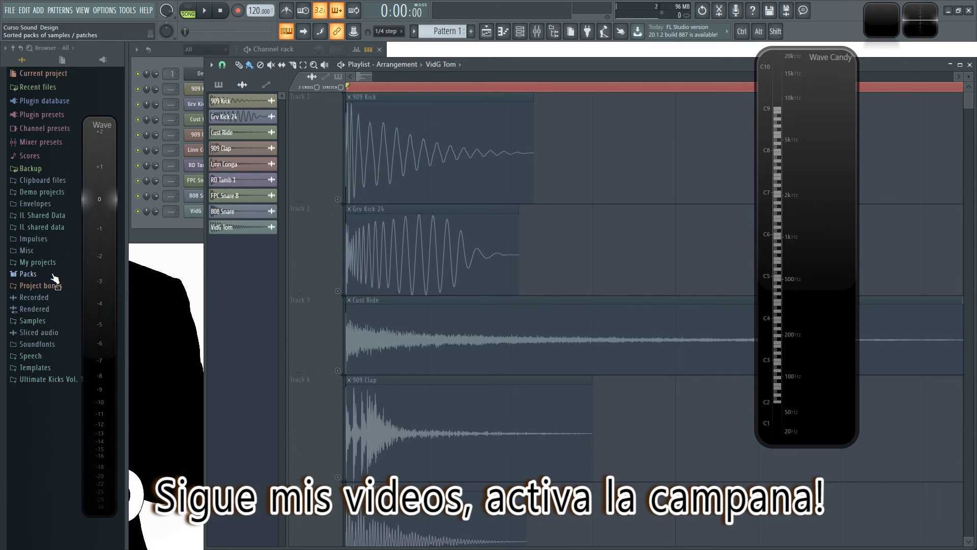
Open the Kicks folder of the Drums sample pack and preview the Chromo Kick.
click(55, 277)
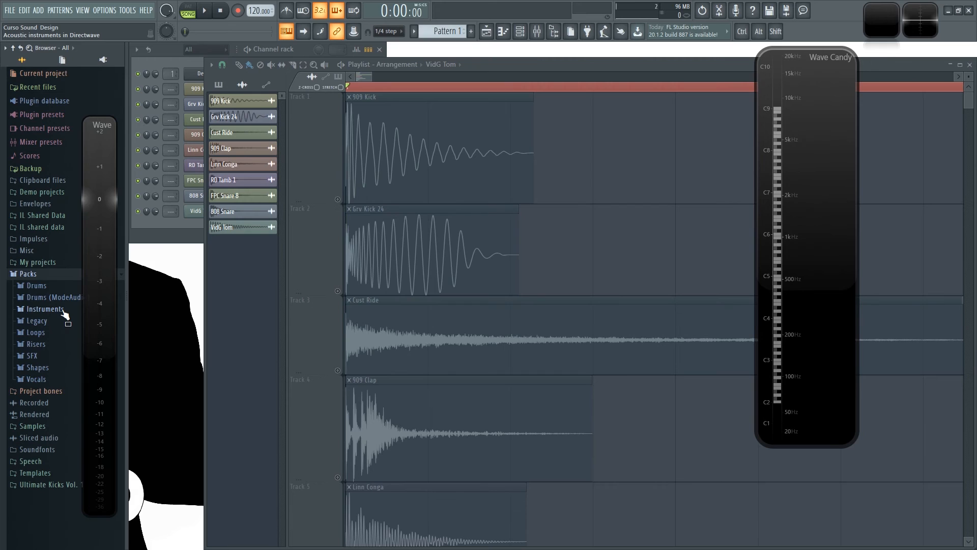
click(51, 288)
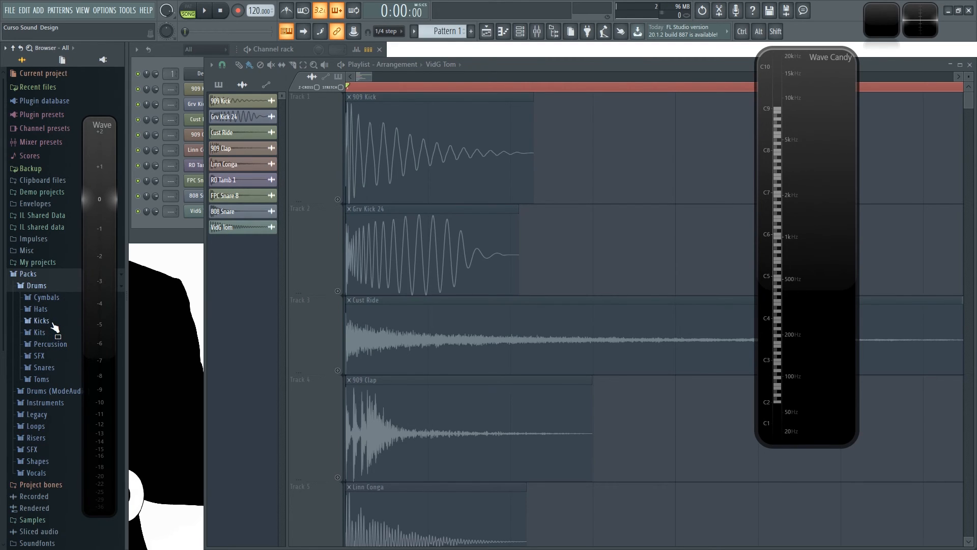
click(53, 322)
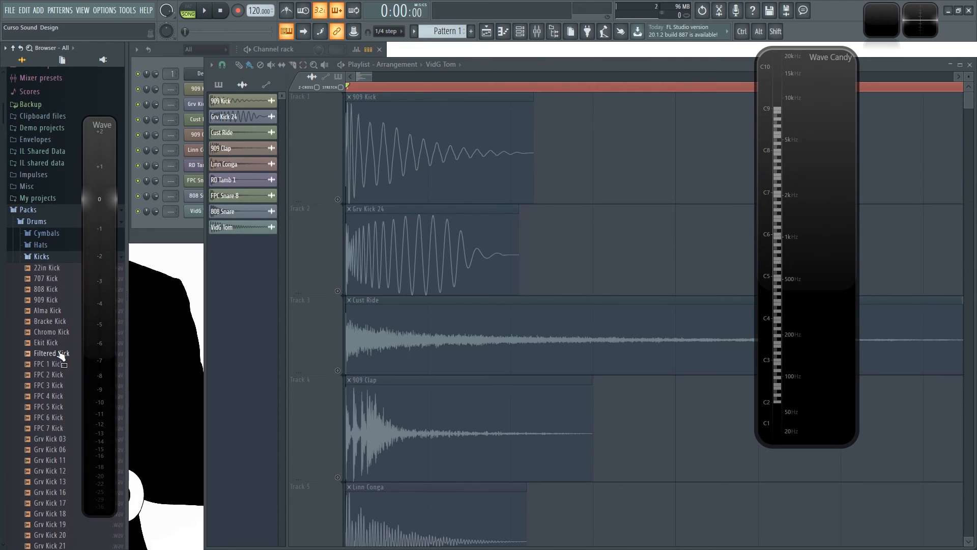
click(56, 333)
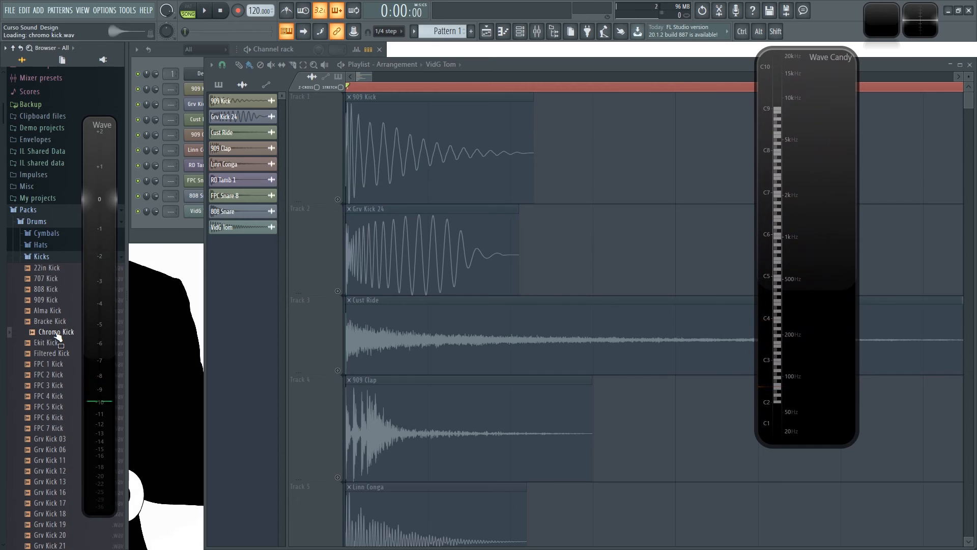
Preview the 808 Kick several times and examine its low frequencies in the spectrum display.
click(54, 290)
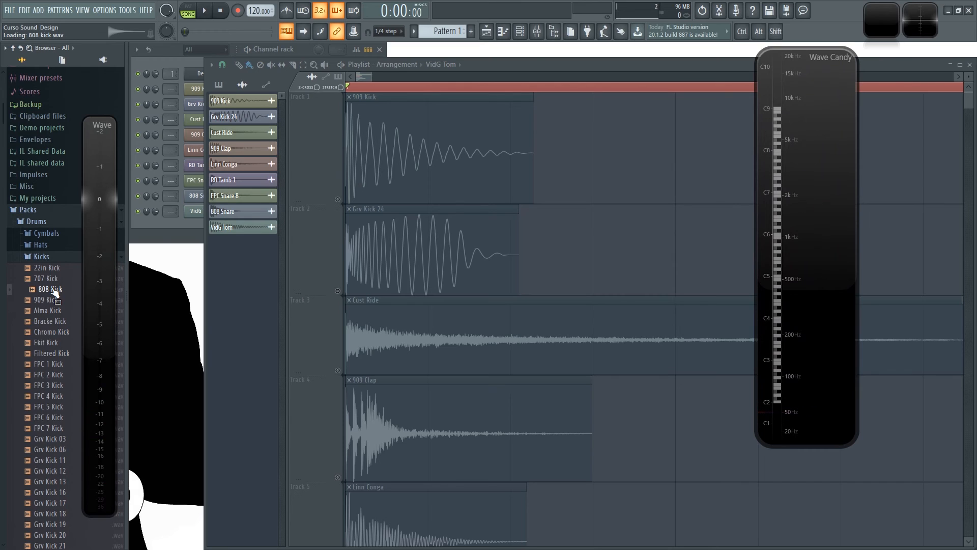
click(55, 292)
mouse_move(828, 415)
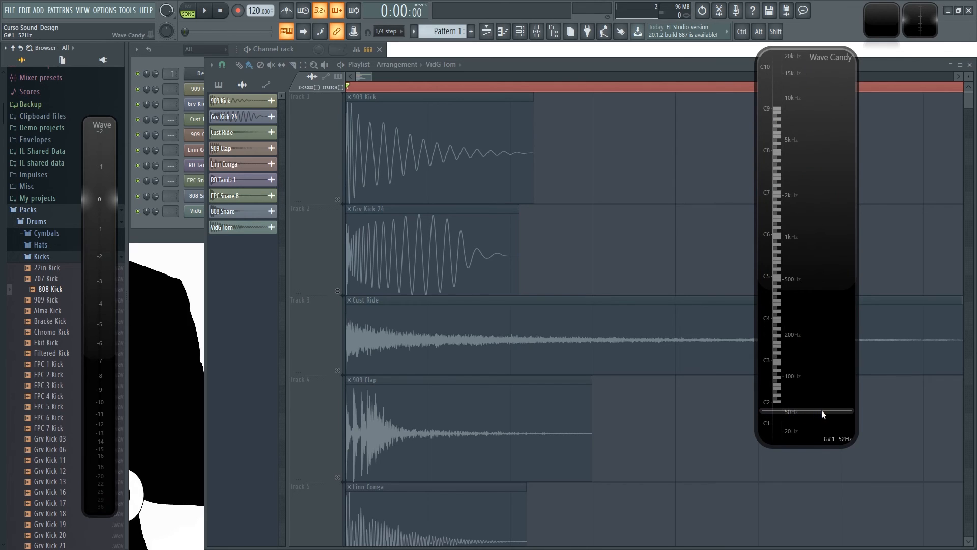
click(59, 291)
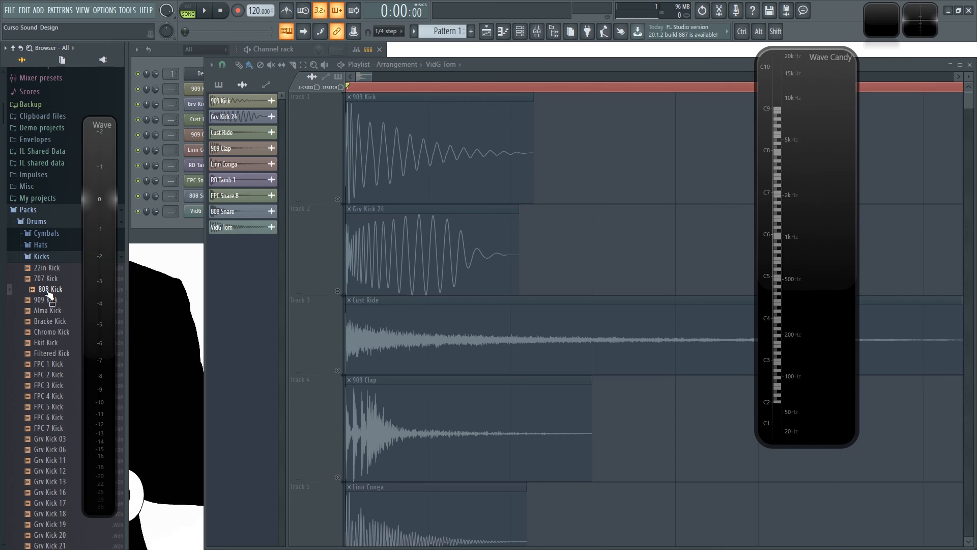
click(49, 292)
Select the Cust Ride clip in the playlist, and preview the Filtered Kick and Grv Kick 11 samples.
scroll(452, 310, down, 2)
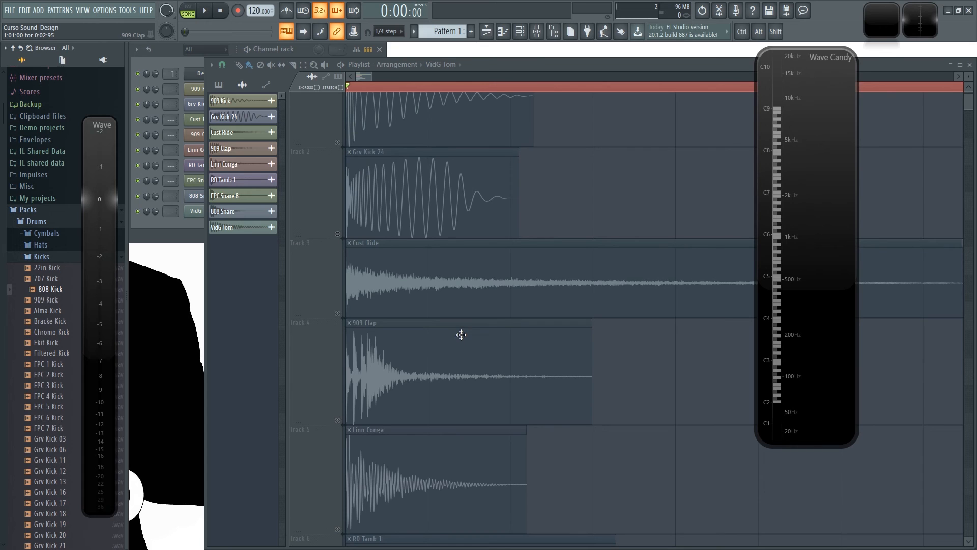
click(427, 282)
click(53, 352)
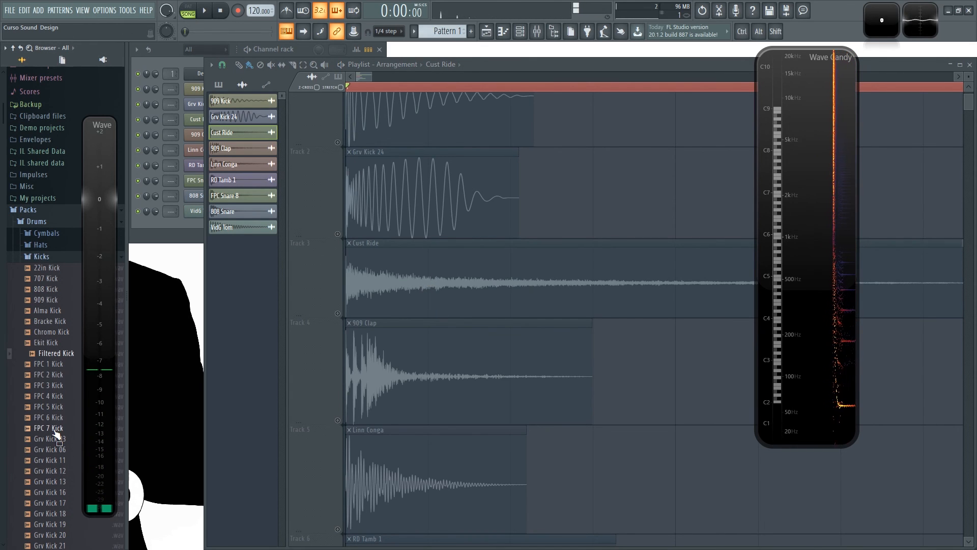
scroll(57, 433, down, 4)
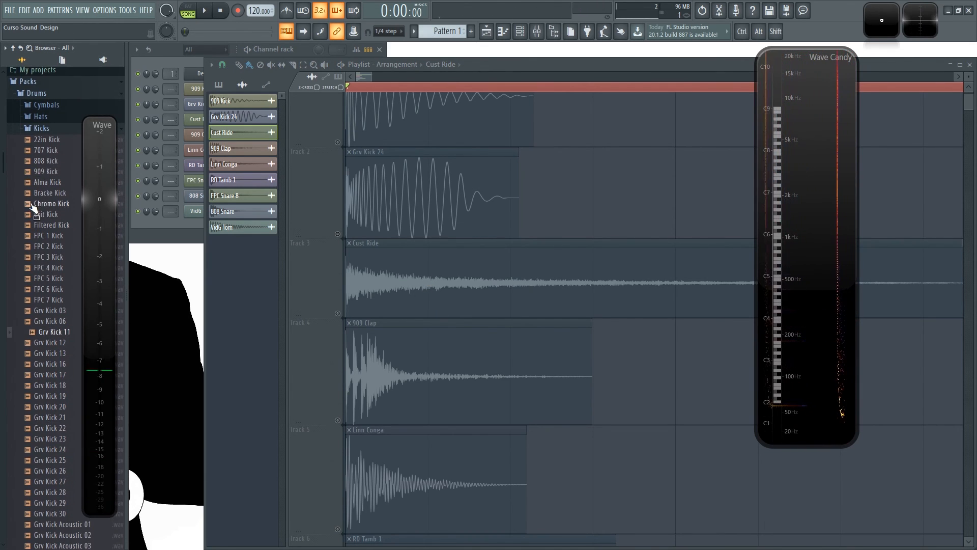
Collapse the Kicks folder and browse the Instruments sample pack down to its Orchestral folder.
click(43, 128)
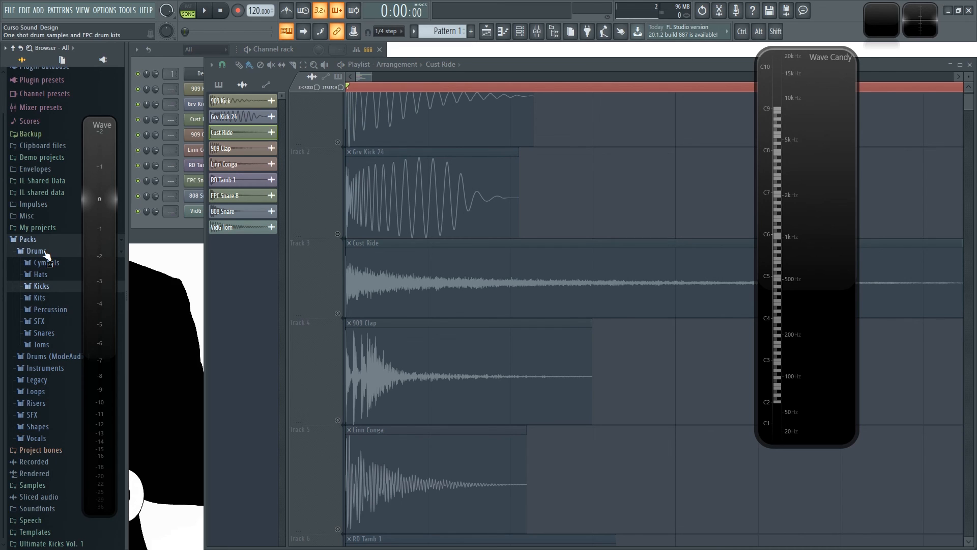
click(60, 368)
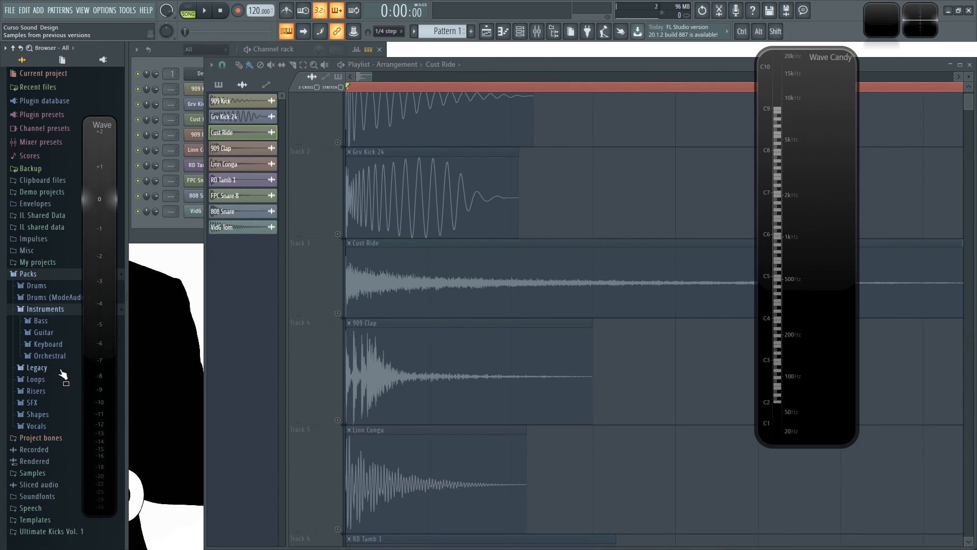
click(57, 356)
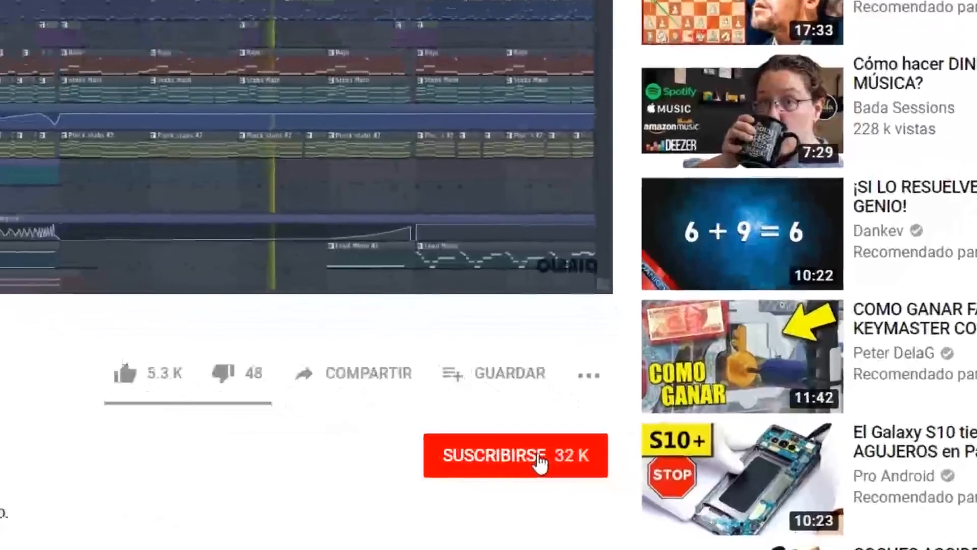
click(539, 461)
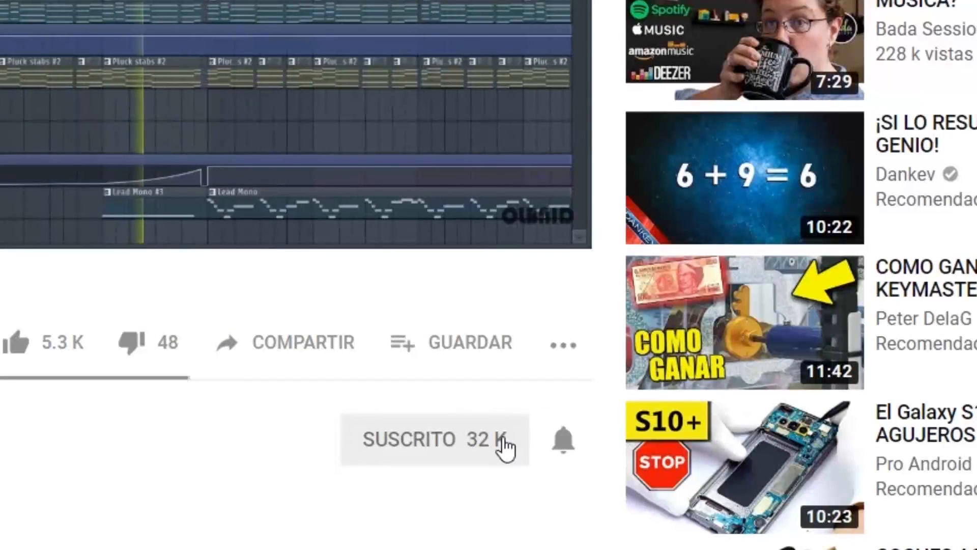
click(565, 448)
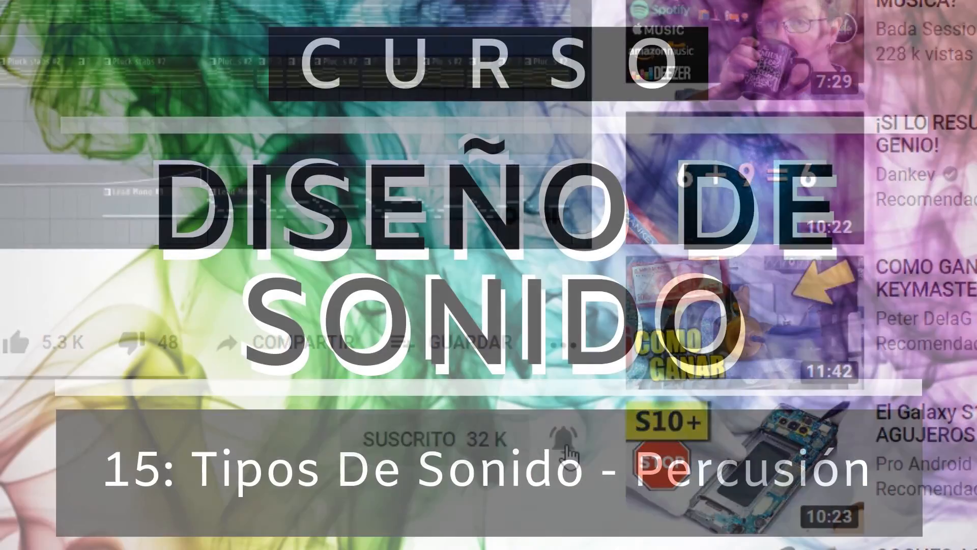